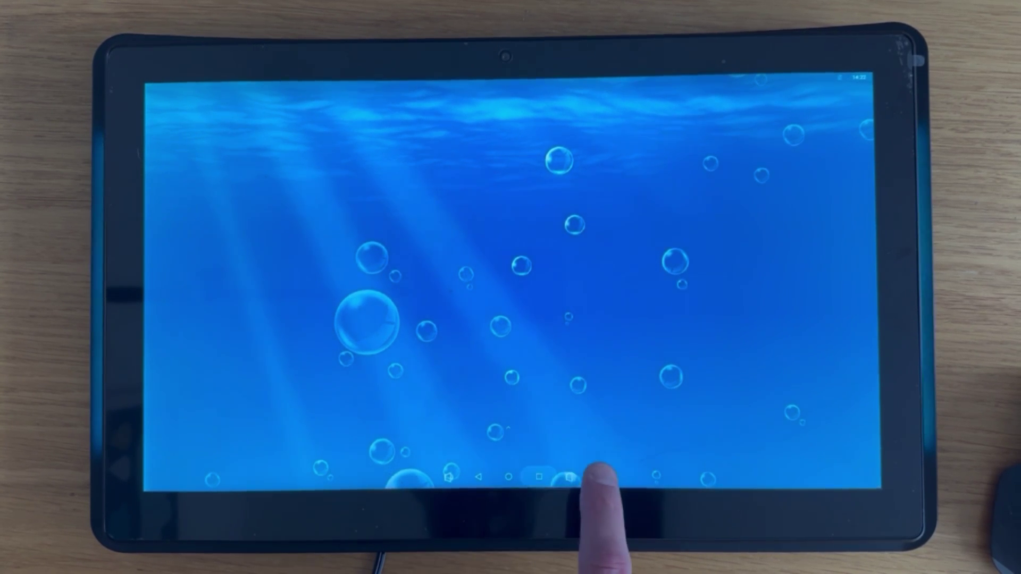
Glance at recent apps, return home, and open the app drawer
{"action": "left_click", "coordinate": [539, 477]}
{"action": "left_click", "coordinate": [508, 477]}
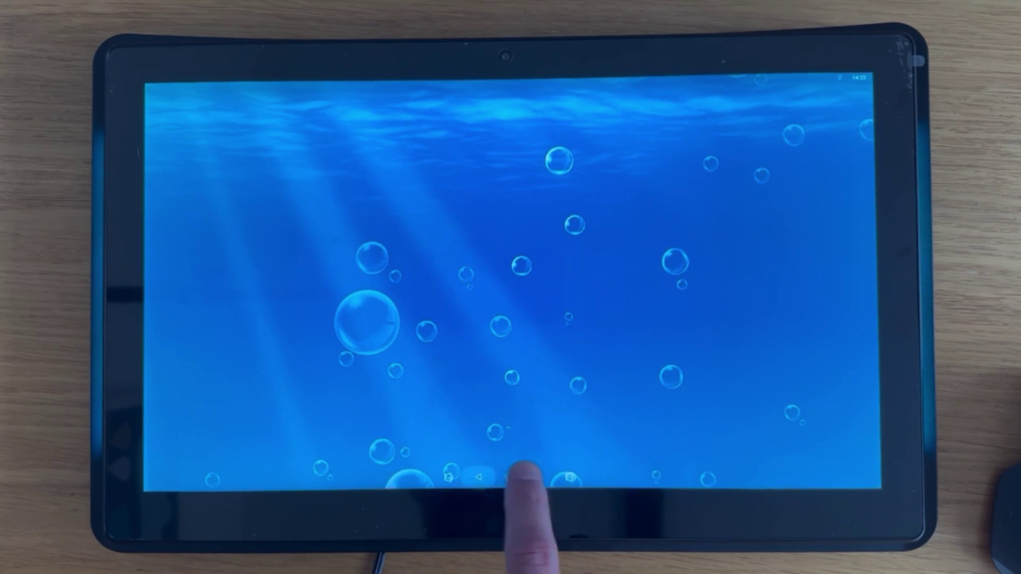
{"action": "left_click", "coordinate": [568, 477]}
{"action": "left_click_drag", "start_coordinate": [574, 446], "coordinate": [630, 335]}
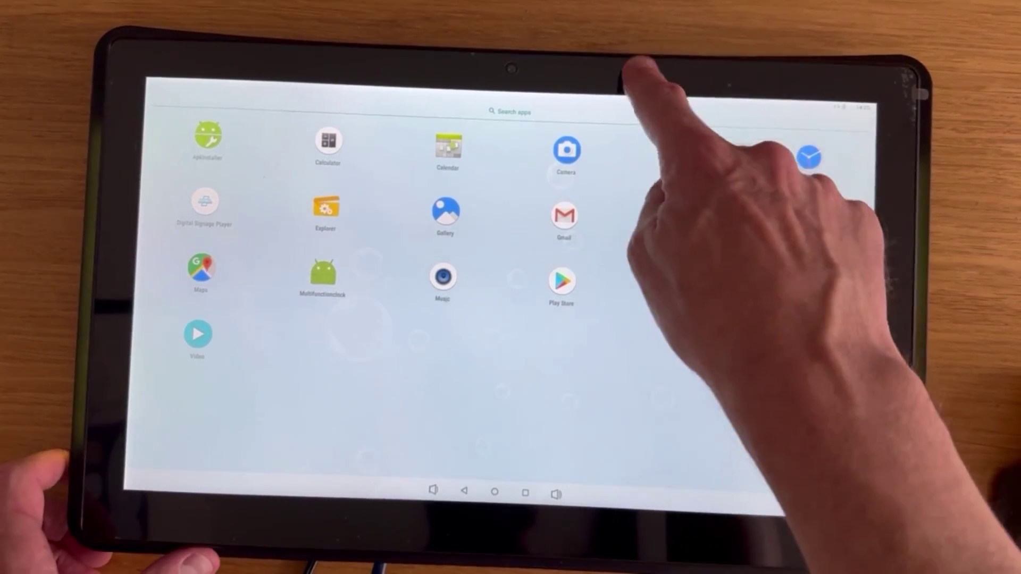
Confirm Ethernet is enabled with a DHCP-assigned address under Network & Internet, then return to the apps list
{"action": "left_click_drag", "start_coordinate": [639, 80], "coordinate": [646, 264]}
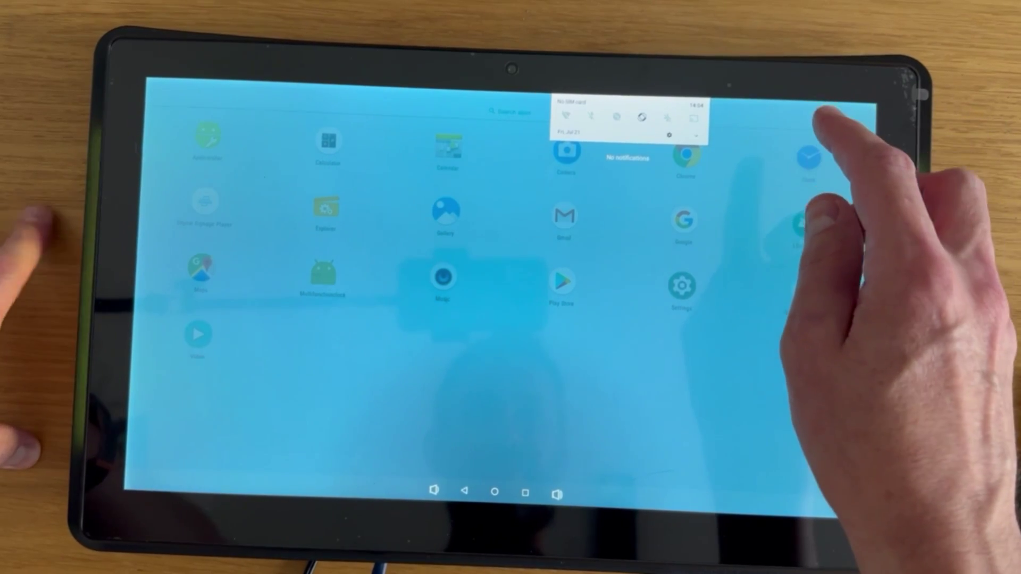
{"action": "left_click", "coordinate": [668, 135]}
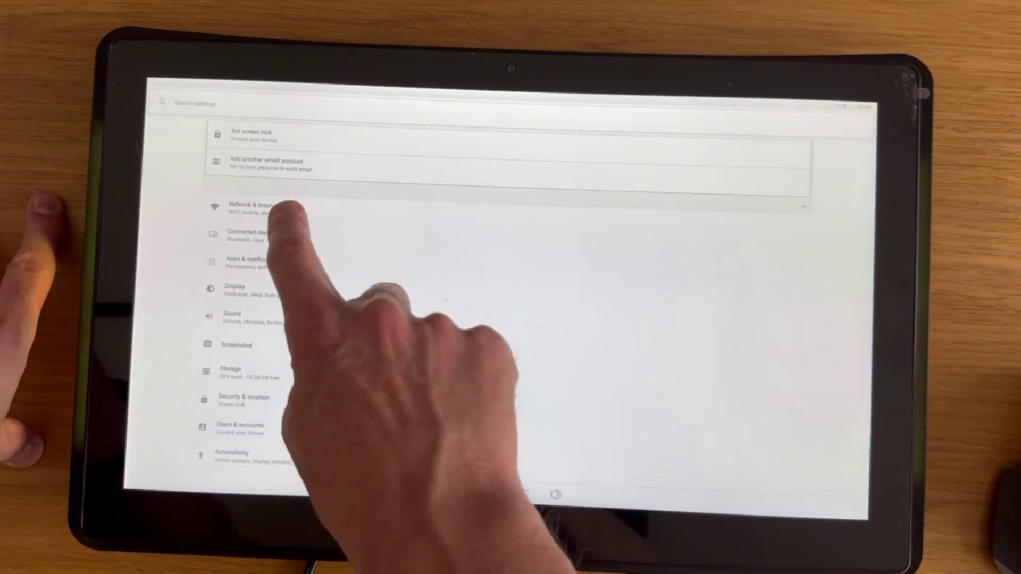
{"action": "left_click", "coordinate": [281, 209]}
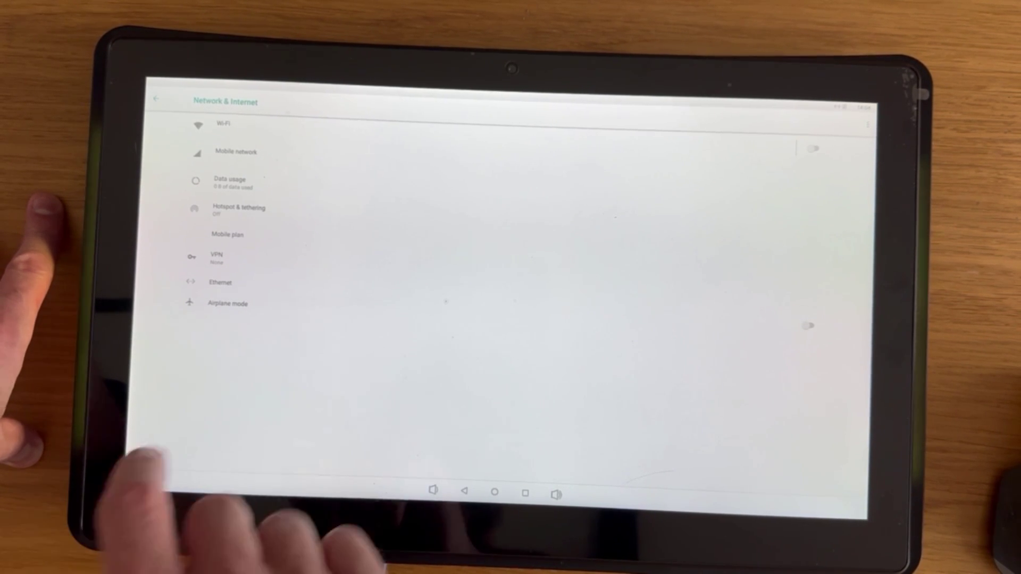
{"action": "left_click", "coordinate": [220, 282]}
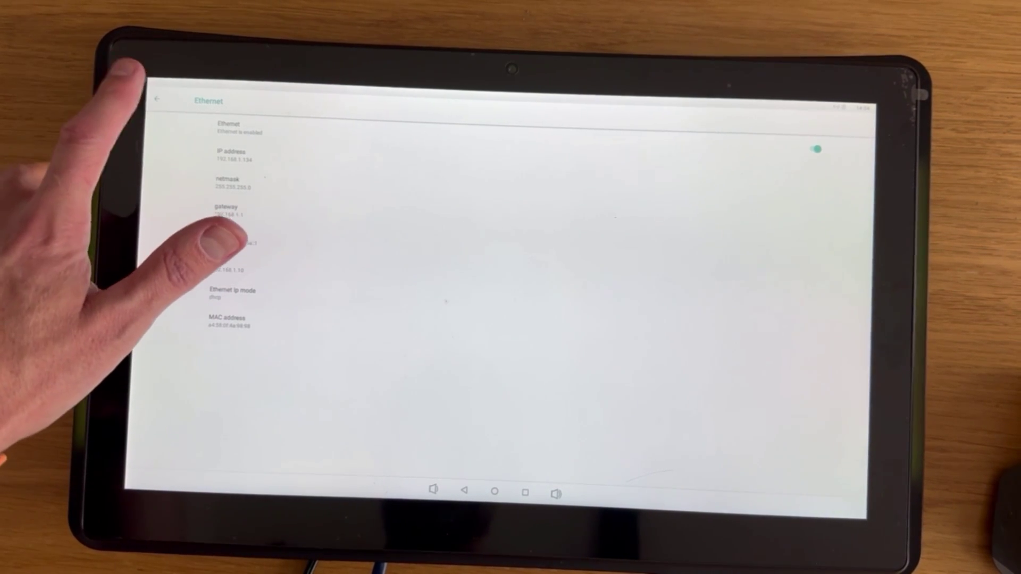
{"action": "left_click", "coordinate": [157, 99]}
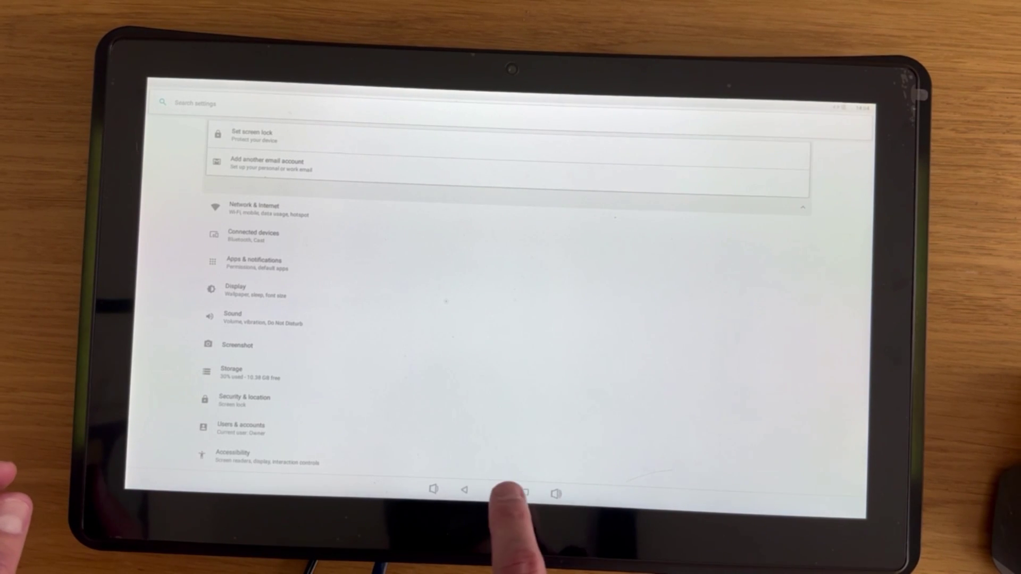
{"action": "left_click", "coordinate": [464, 489]}
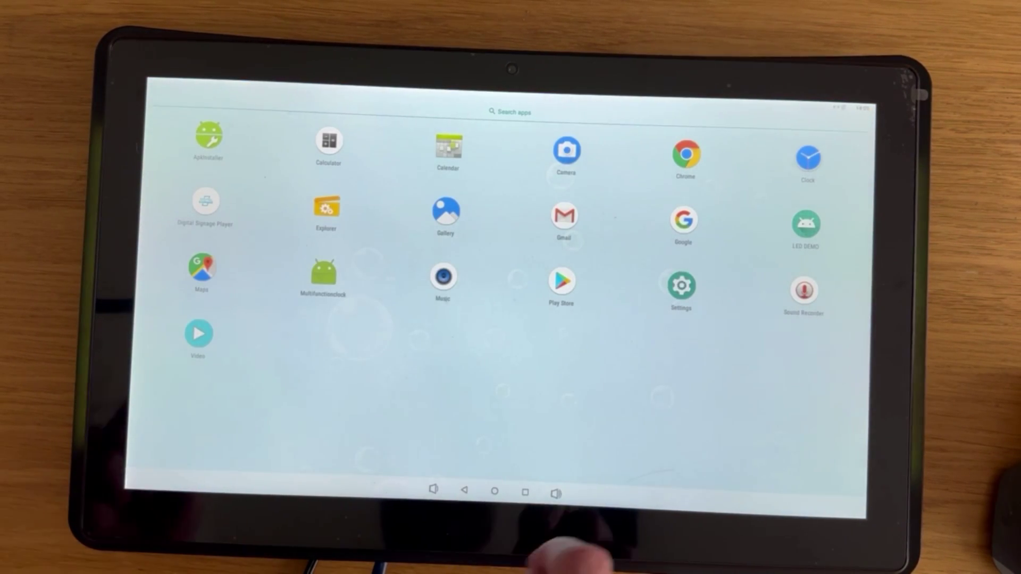
Launch Chrome without usage statistics or sign-in and begin entering 192.168.1.10:8123 on the number keyboard
{"action": "left_click", "coordinate": [686, 153]}
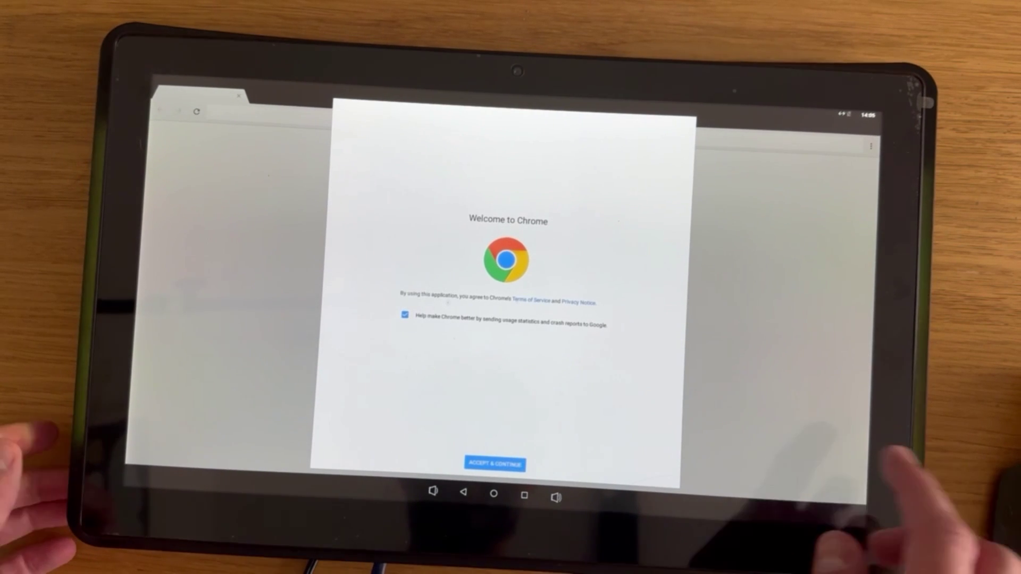
{"action": "left_click", "coordinate": [403, 313]}
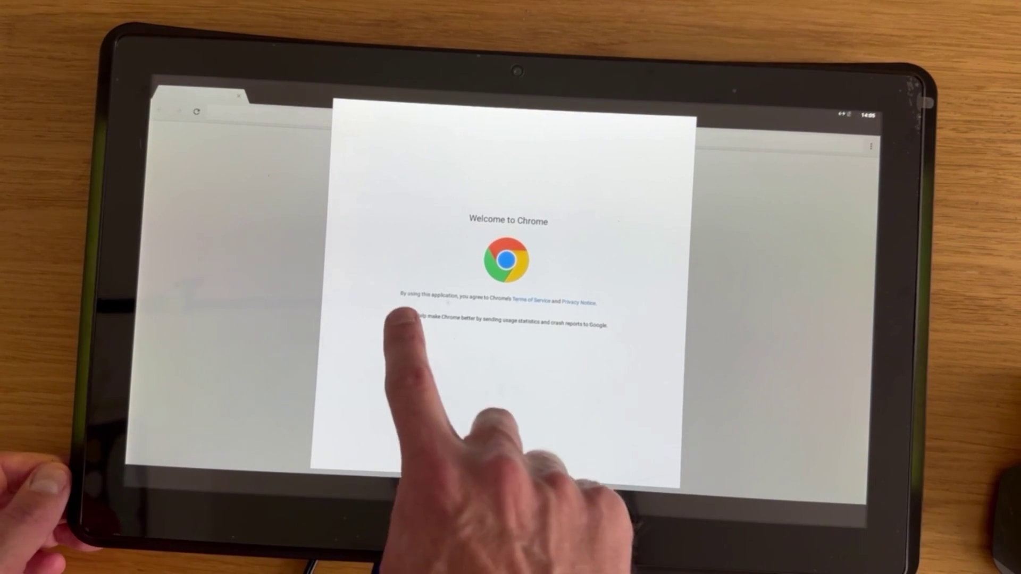
{"action": "left_click", "coordinate": [494, 464]}
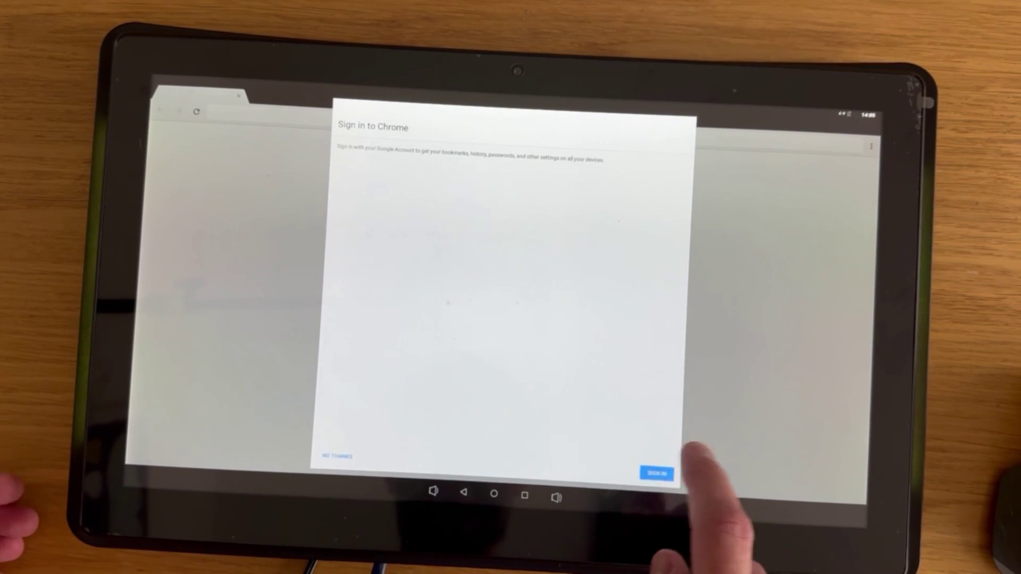
{"action": "left_click", "coordinate": [337, 454]}
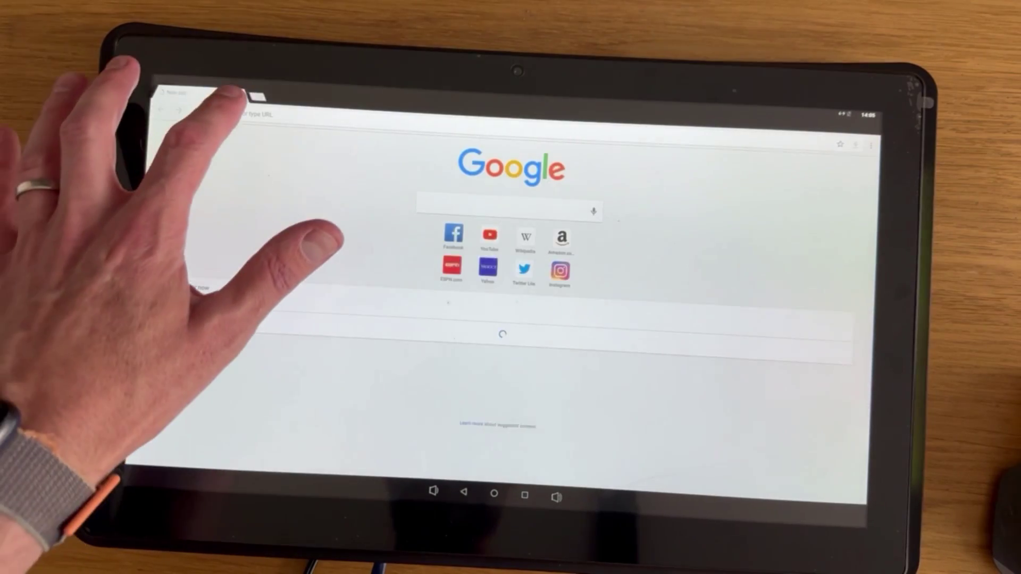
{"action": "scroll", "coordinate": [494, 319], "scroll_direction": "down", "scroll_amount": 2}
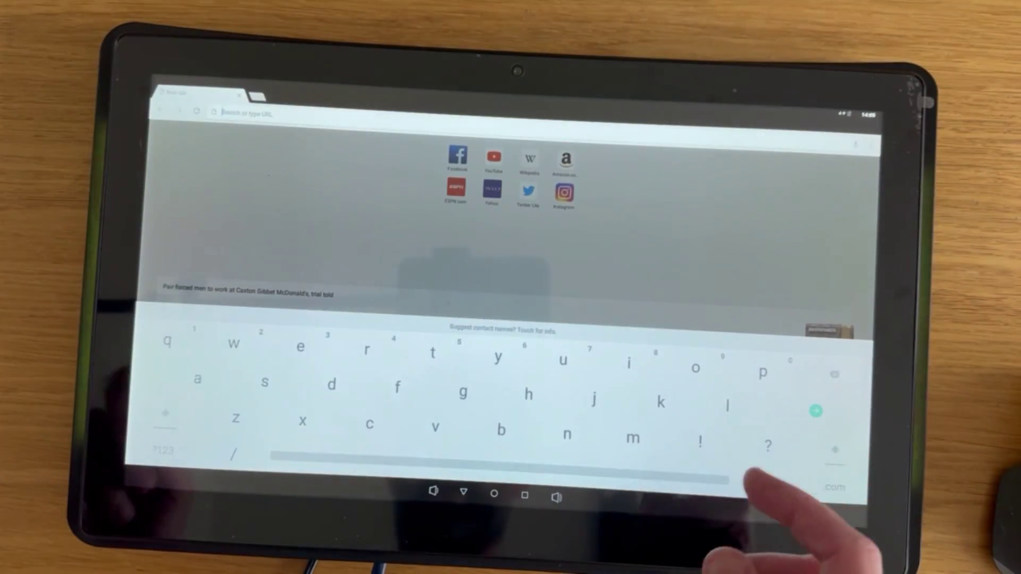
{"action": "left_click", "coordinate": [163, 450]}
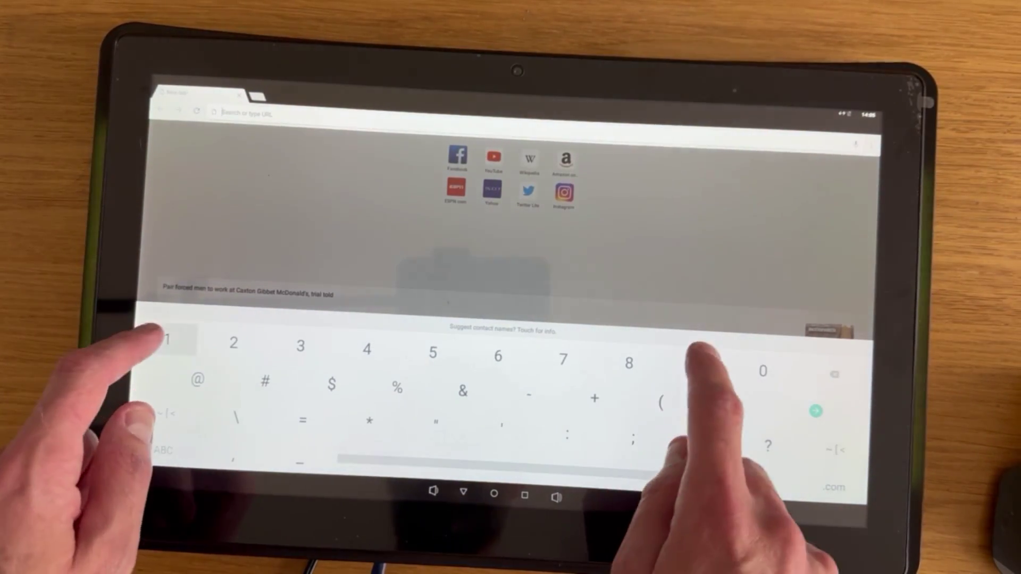
{"action": "type", "text": "192.16"}
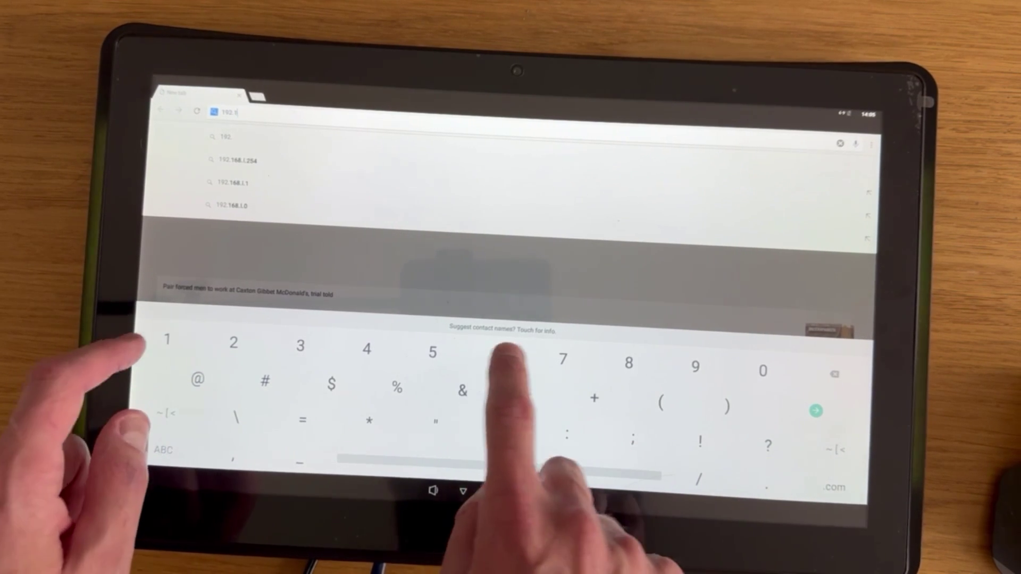
{"action": "type", "text": "8.1.1"}
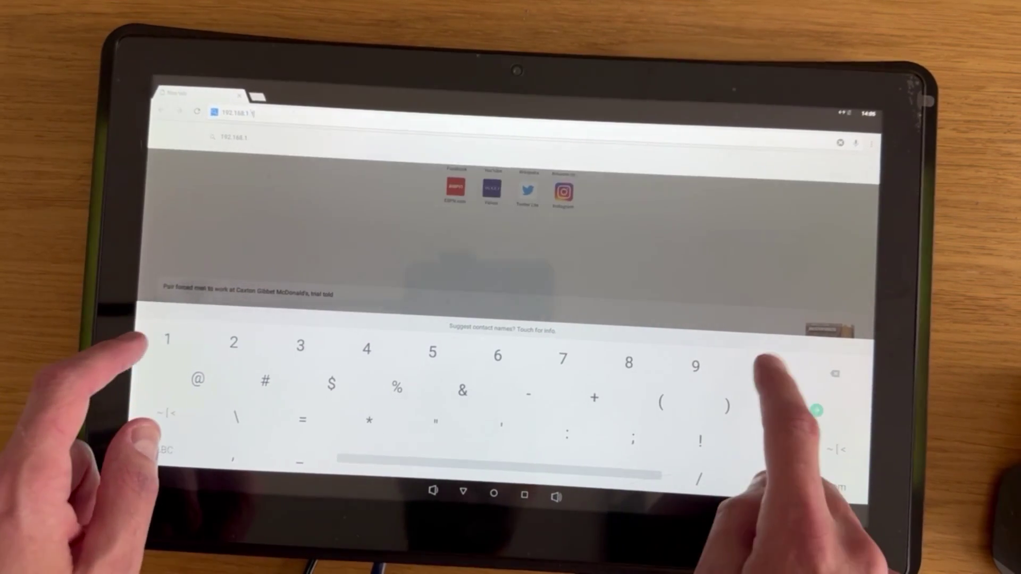
{"action": "type", "text": "0:812"}
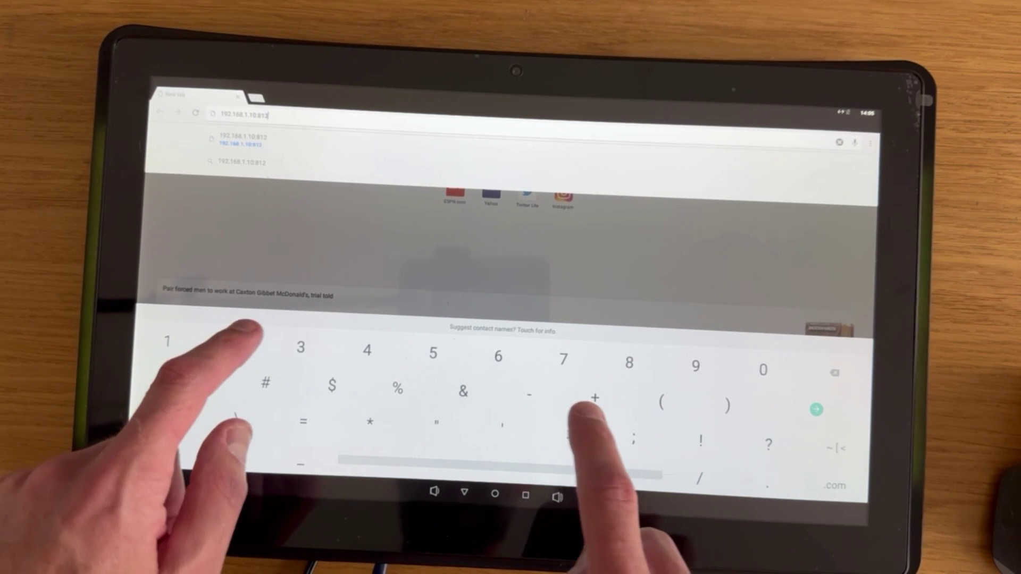
{"action": "type", "text": "3"}
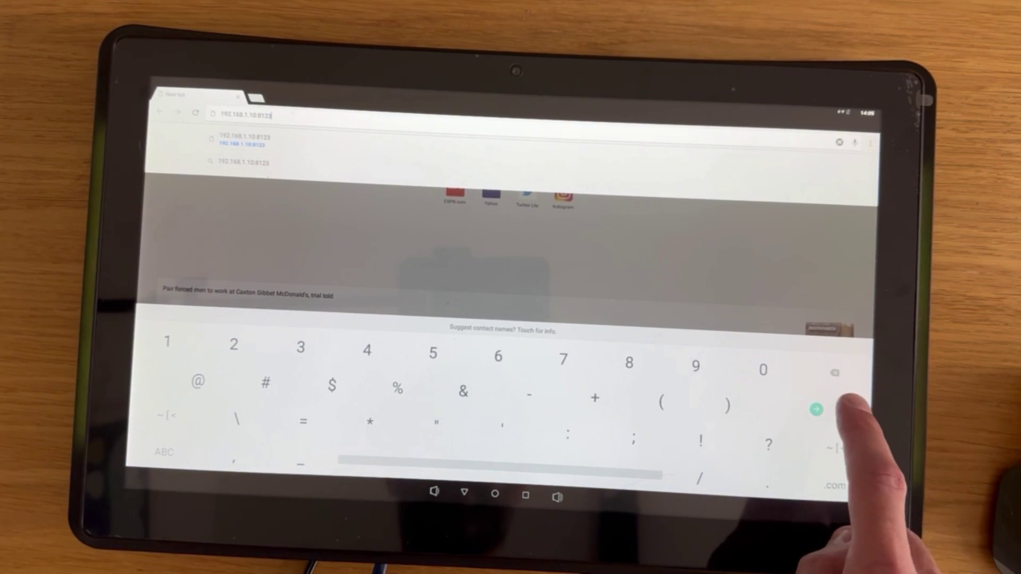
Load 192.168.1.10:8123, then open and close a new tab when it stalls on Initializing
{"action": "key", "text": "Return"}
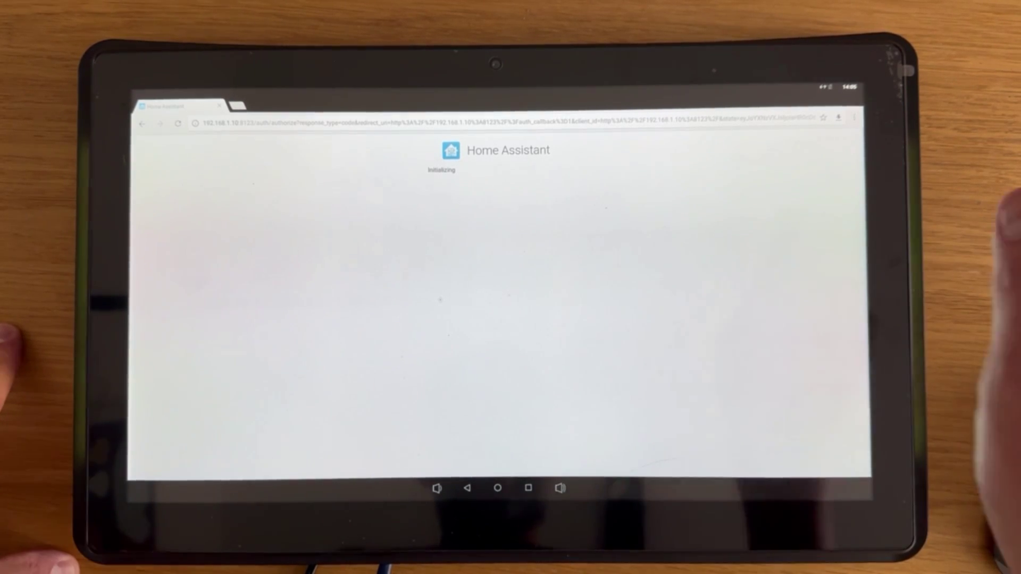
{"action": "left_click", "coordinate": [853, 117]}
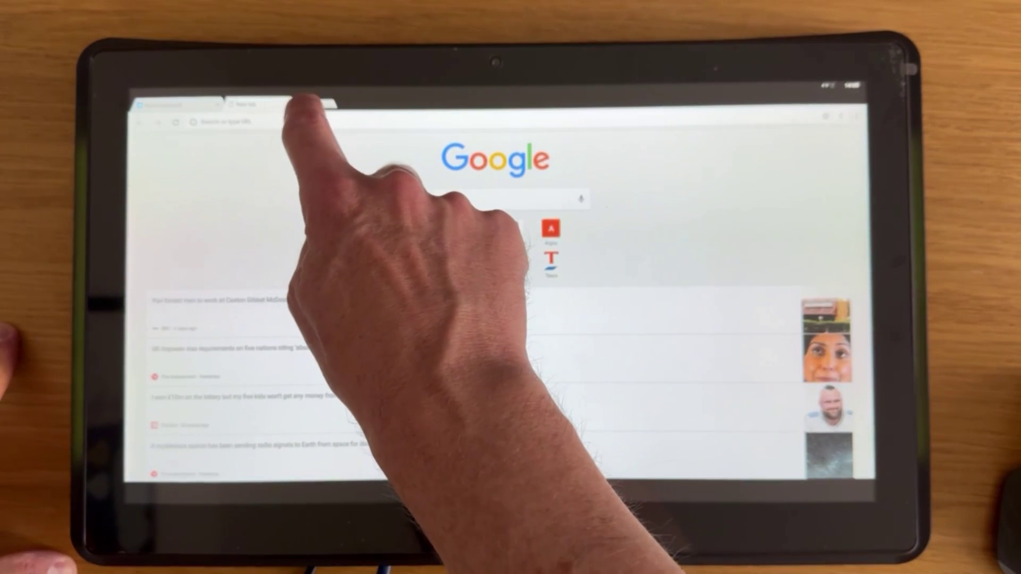
{"action": "left_click", "coordinate": [299, 104]}
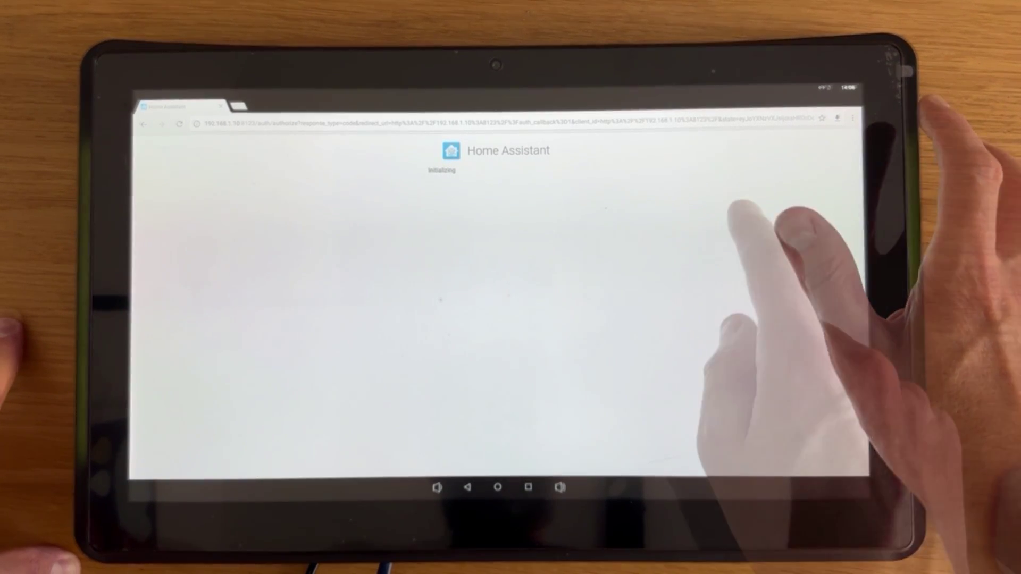
Clear the address, reload the Home Assistant login page from the suggestion, then go to the Android app list
{"action": "left_click", "coordinate": [797, 121]}
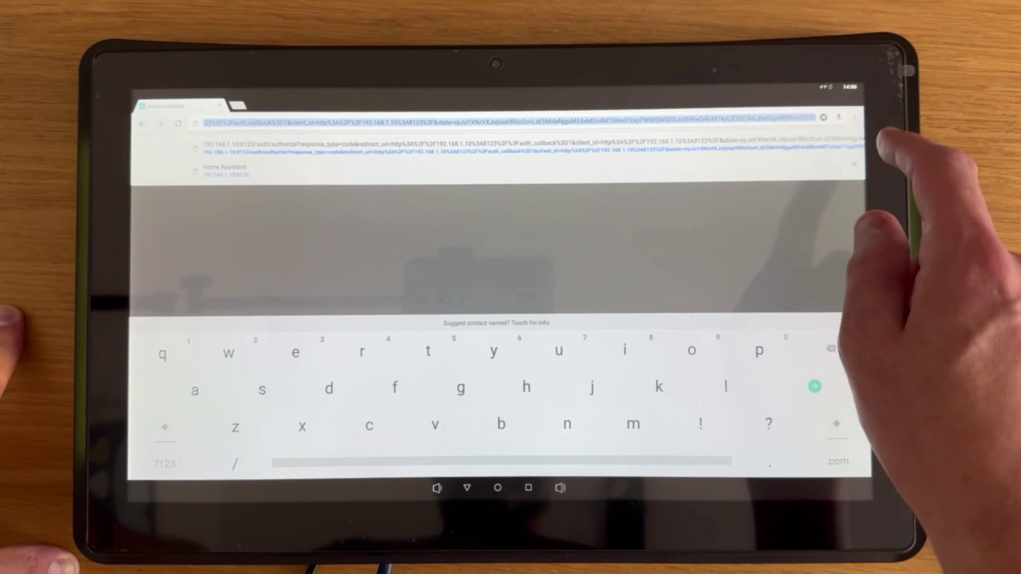
{"action": "left_click", "coordinate": [786, 120]}
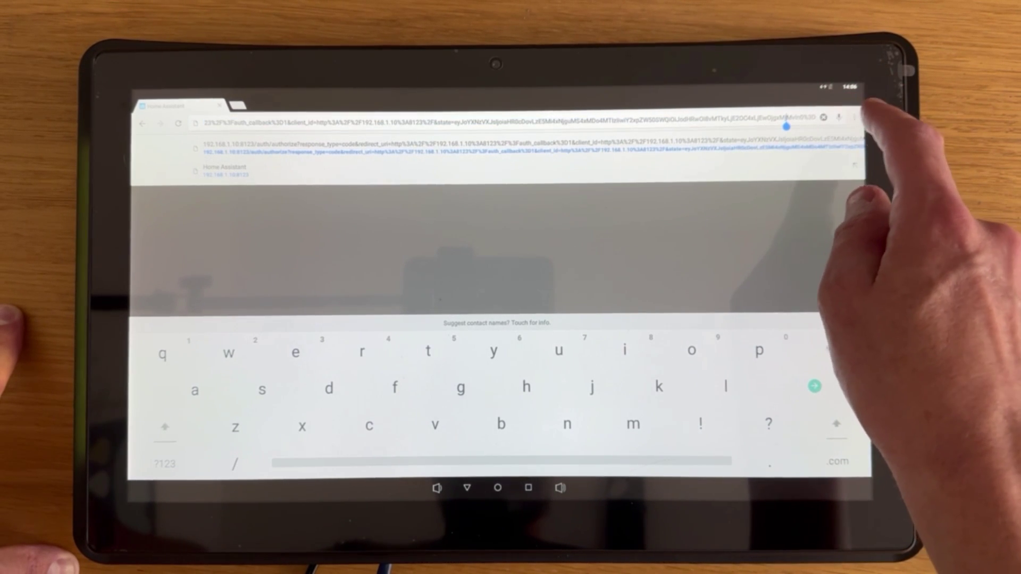
{"action": "left_click", "coordinate": [824, 117]}
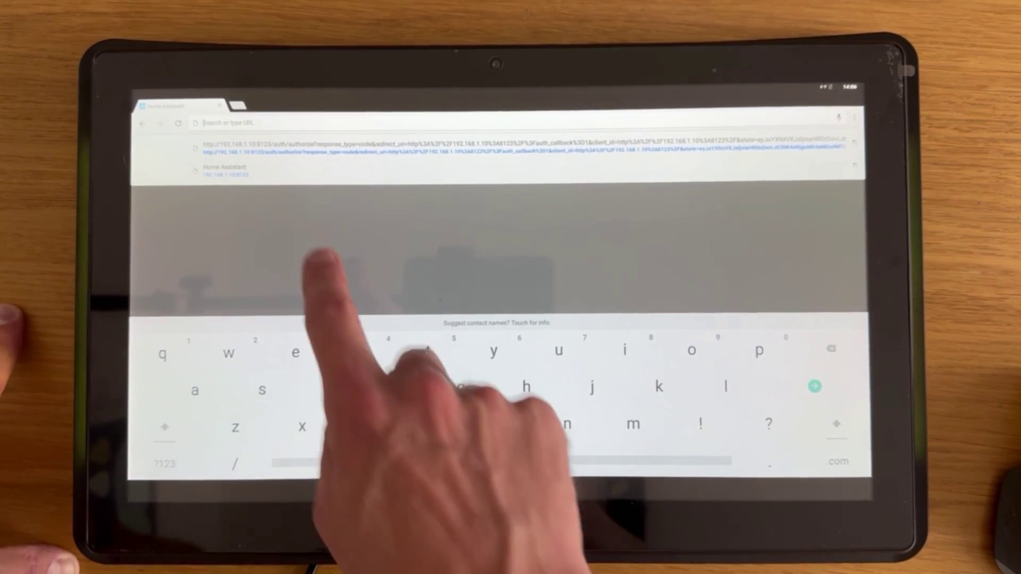
{"action": "left_click", "coordinate": [227, 160]}
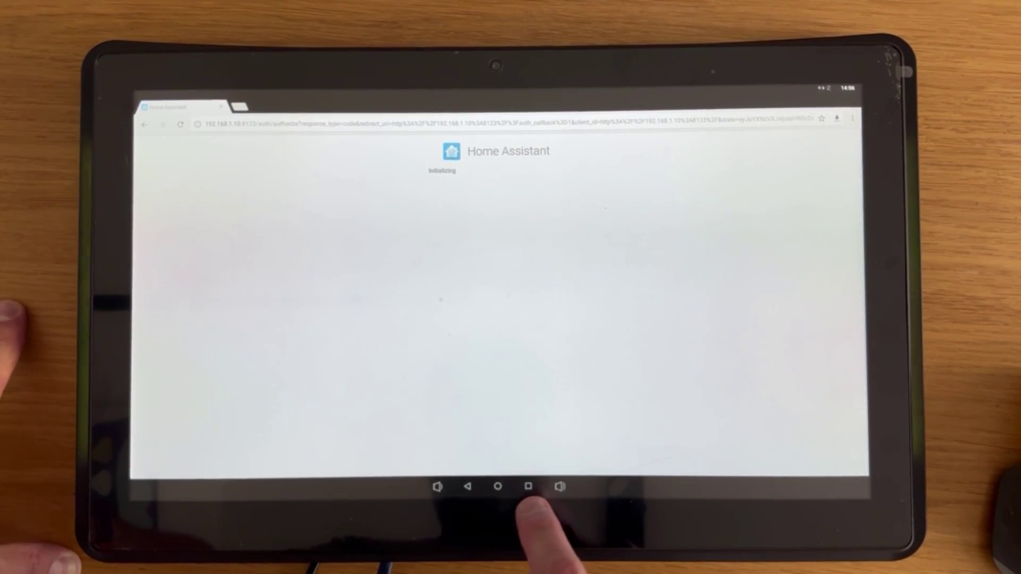
{"action": "left_click", "coordinate": [498, 487]}
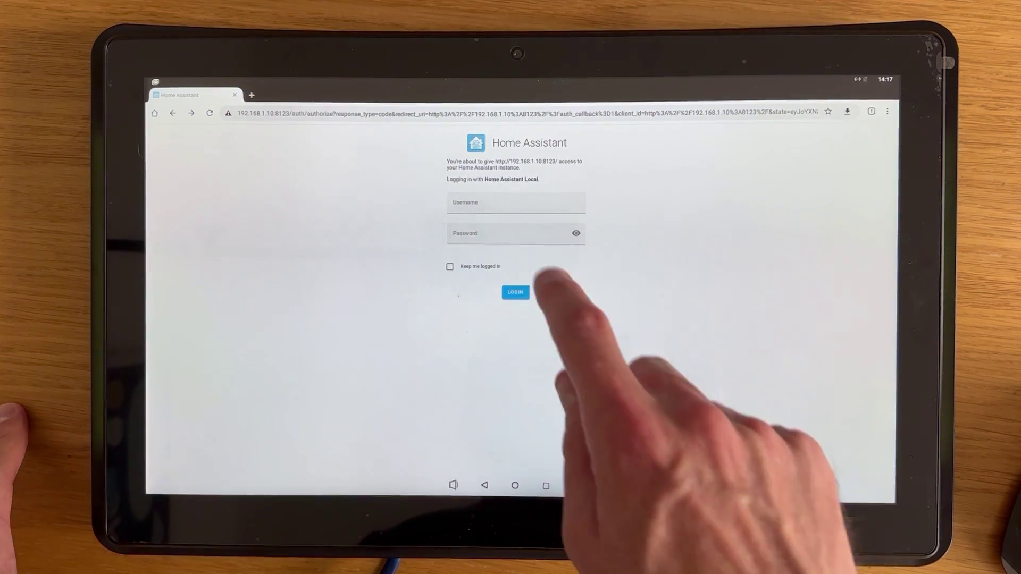
Start entering the username on the Home Assistant login page
{"action": "left_click", "coordinate": [530, 205]}
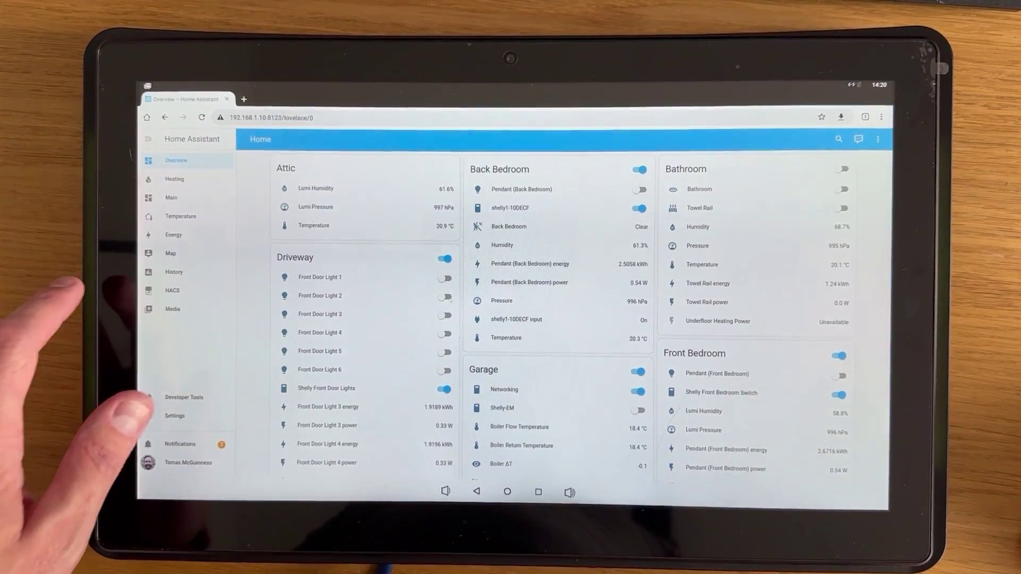
{"action": "left_click", "coordinate": [174, 179]}
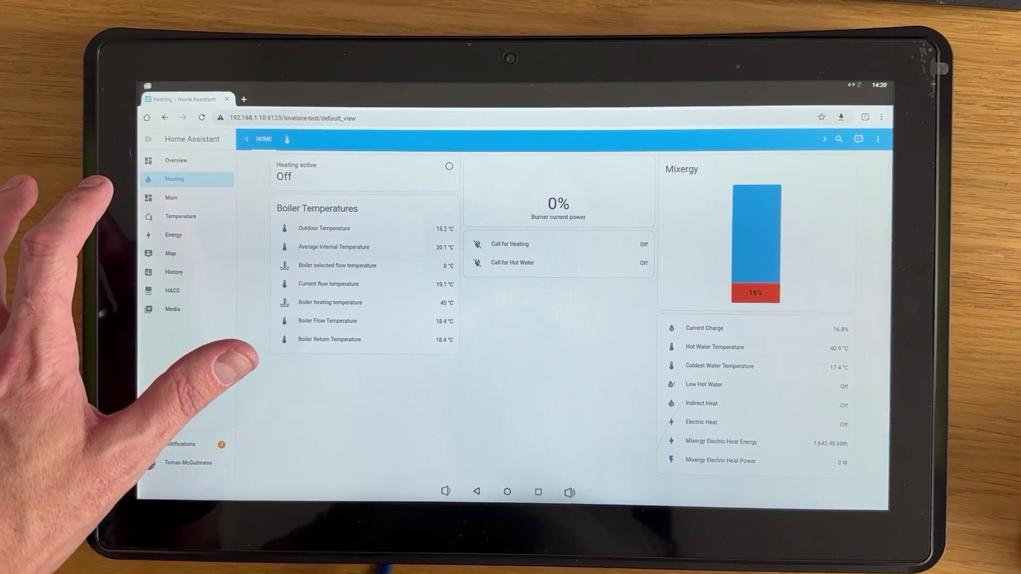
{"action": "left_click", "coordinate": [171, 196]}
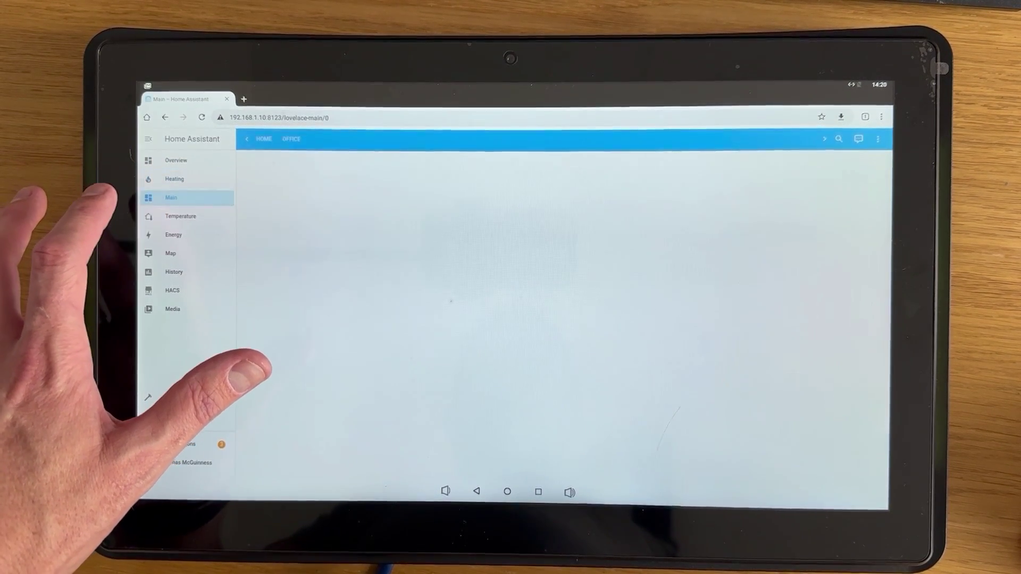
{"action": "left_click", "coordinate": [180, 216]}
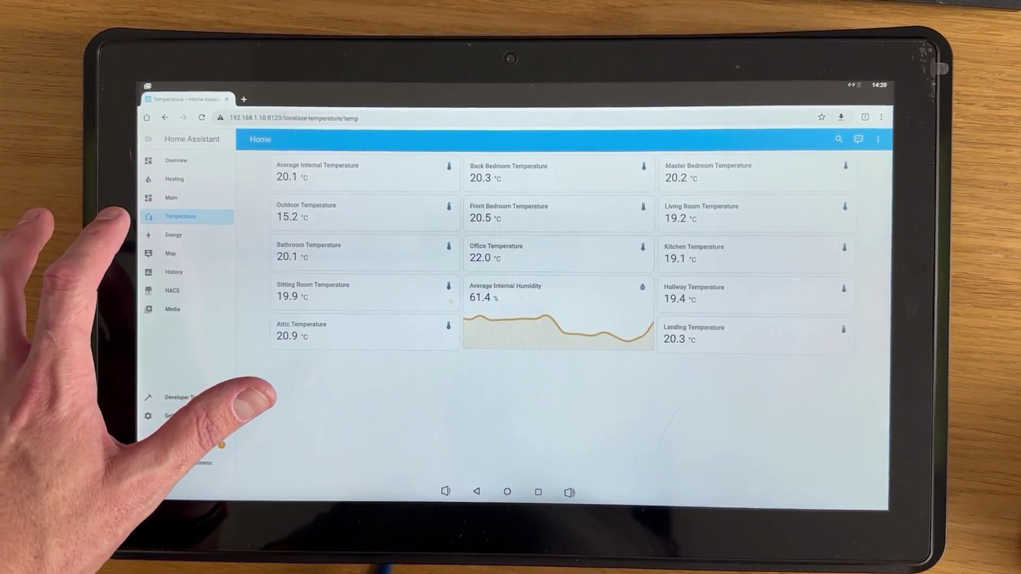
{"action": "left_click", "coordinate": [173, 235]}
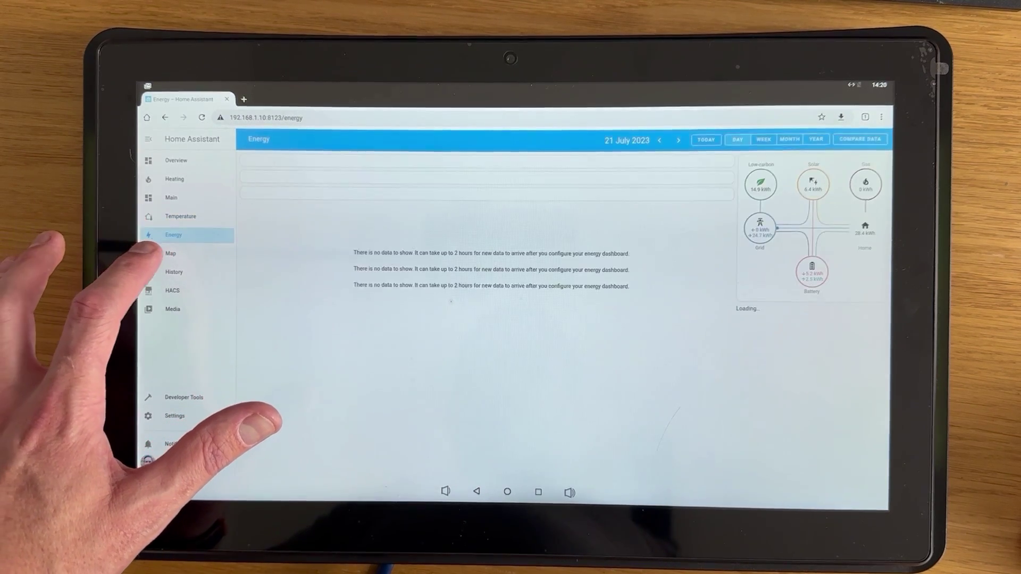
{"action": "left_click", "coordinate": [170, 253]}
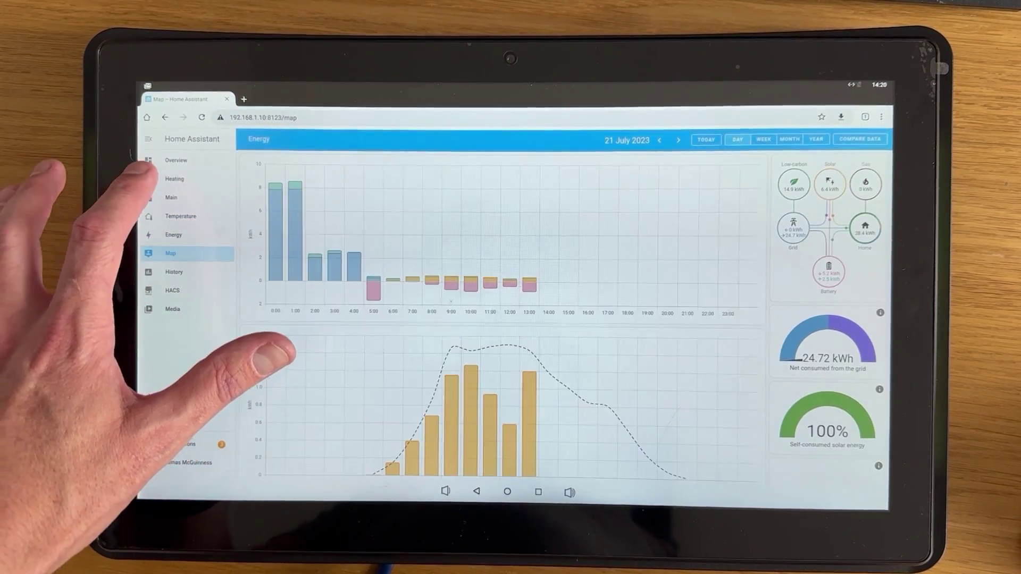
{"action": "left_click", "coordinate": [175, 161]}
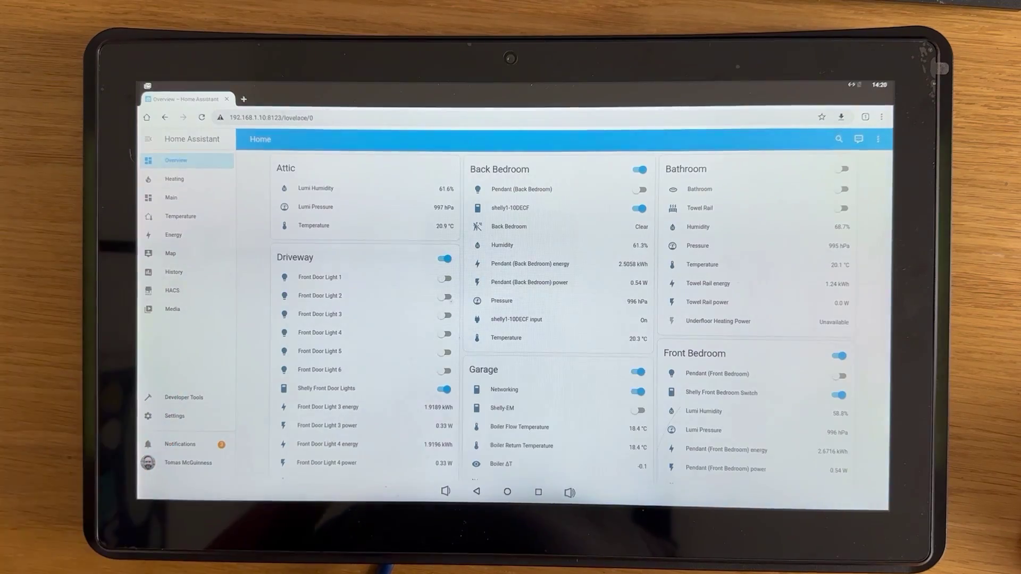